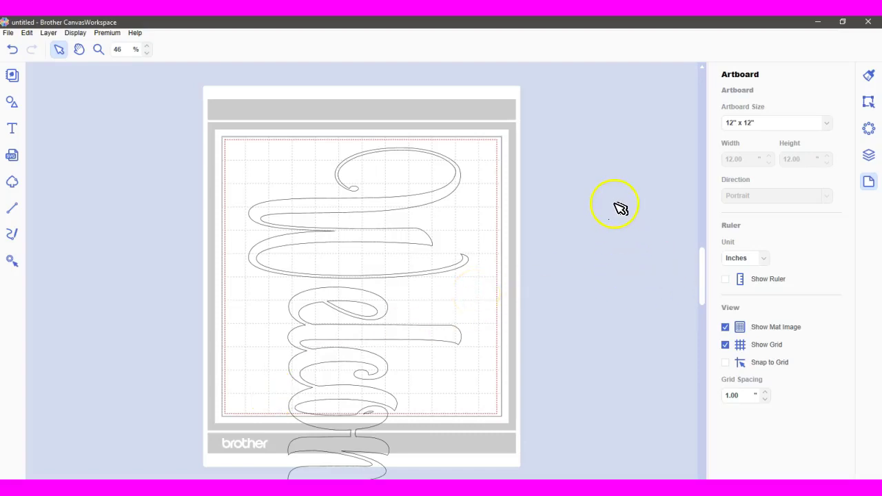
# Select the Welcome lettering in the desktop design, briefly switching to Sure Cuts A Lot and back
pyautogui.click(368, 211)
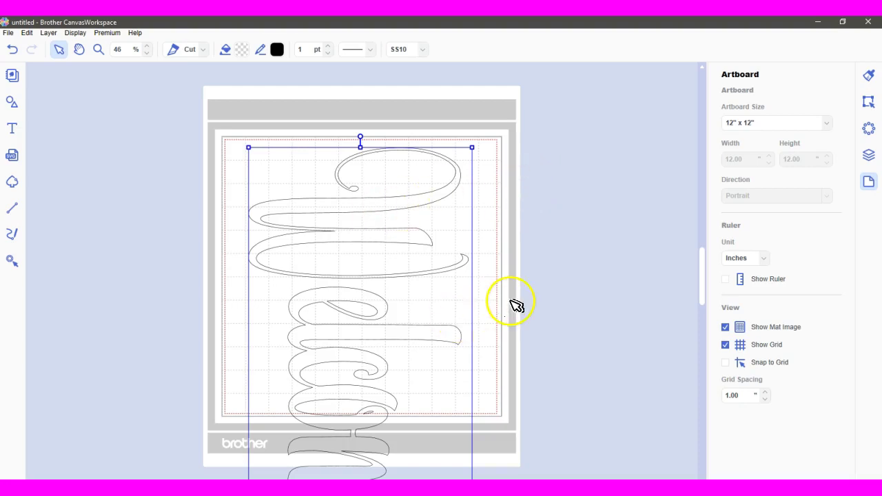
pyautogui.click(528, 451)
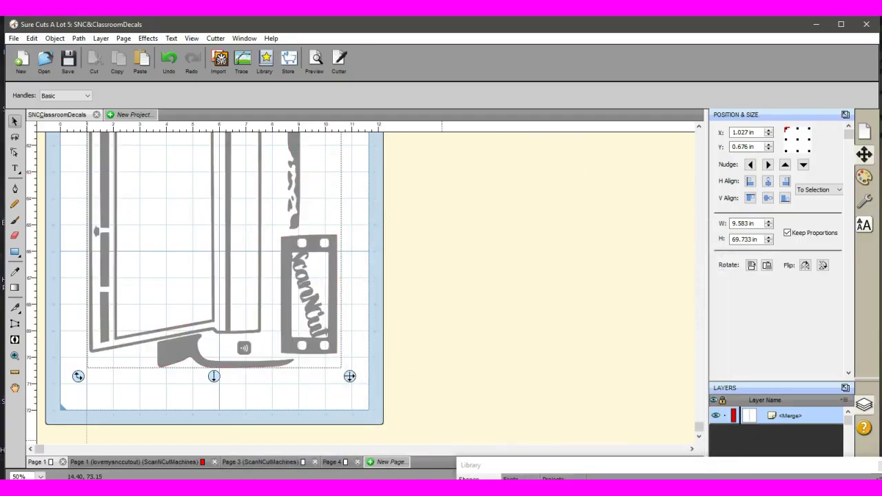
pyautogui.hotkey('alt', 'Tab')
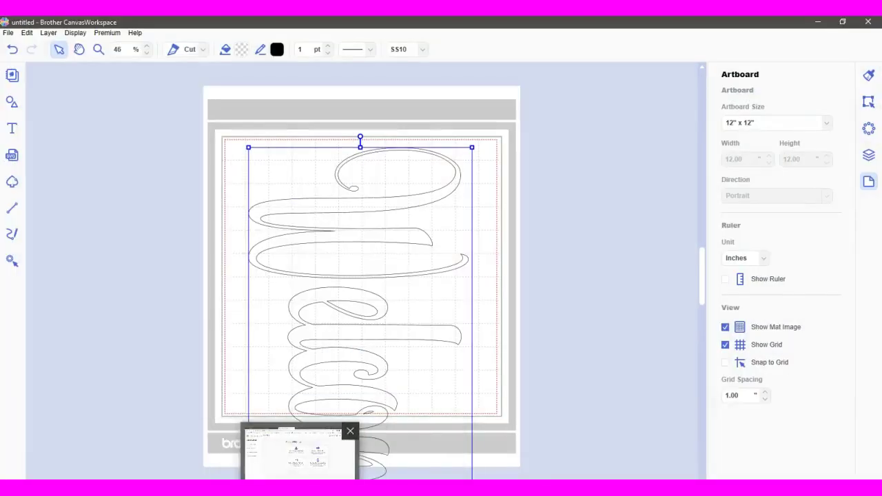
# Go from the web Account Settings page to the CanvasWorkspace home page
pyautogui.click(299, 455)
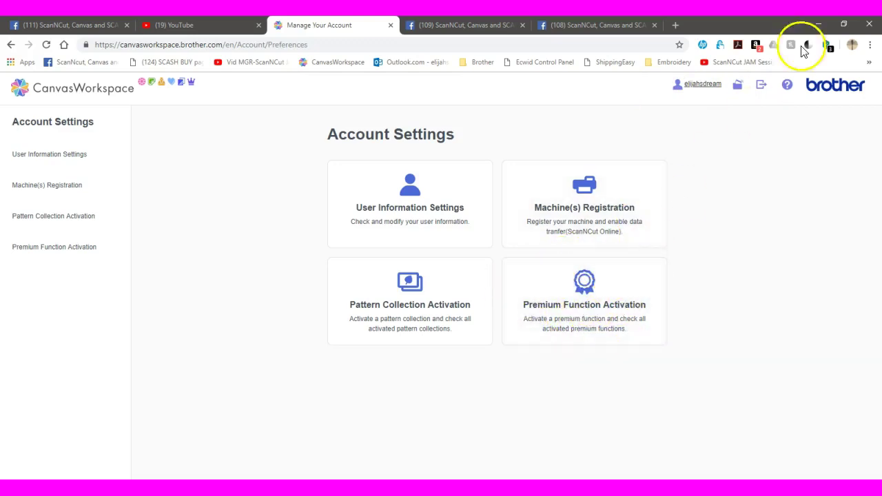
pyautogui.click(818, 25)
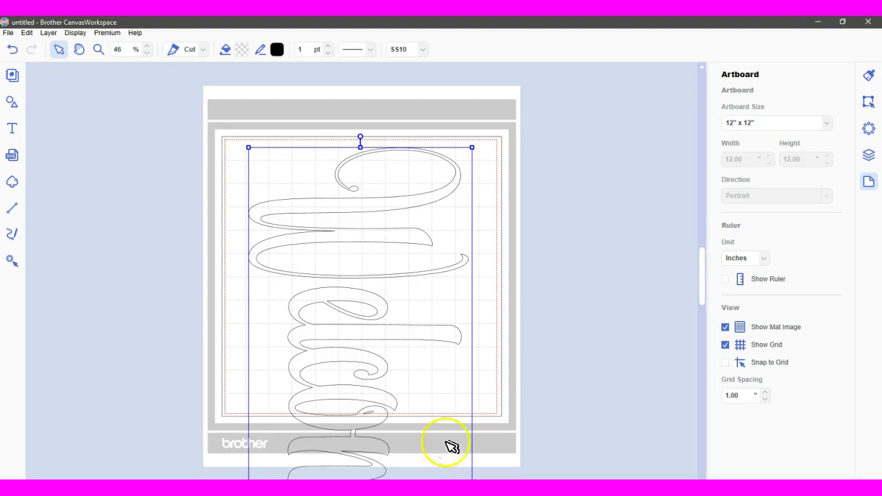
pyautogui.click(296, 455)
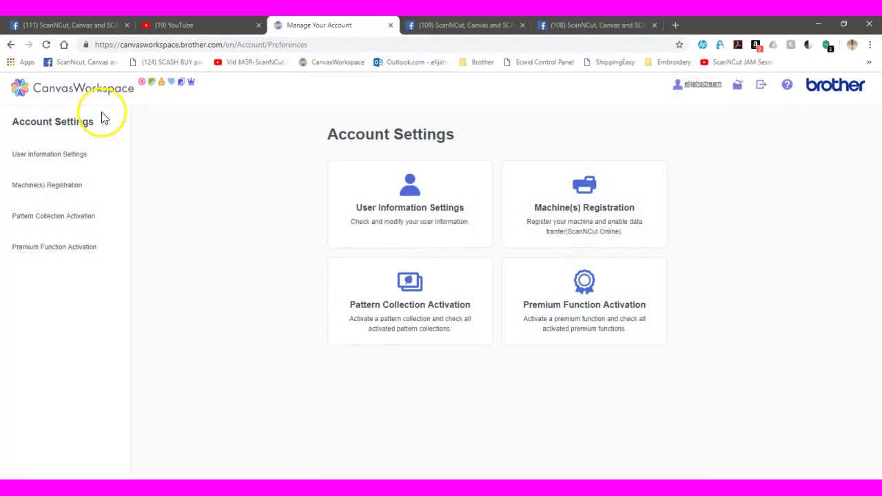
pyautogui.click(66, 91)
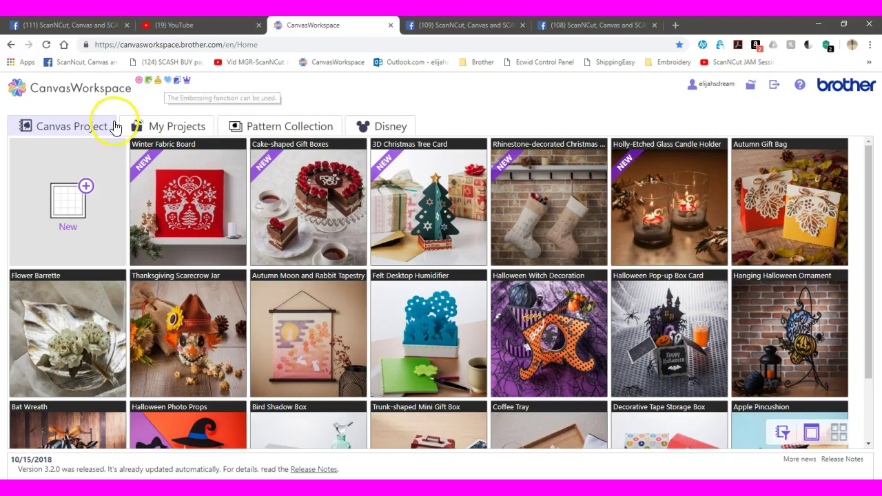
# Start a new blank Canvas Project on the web, then minimize Chrome
pyautogui.click(69, 205)
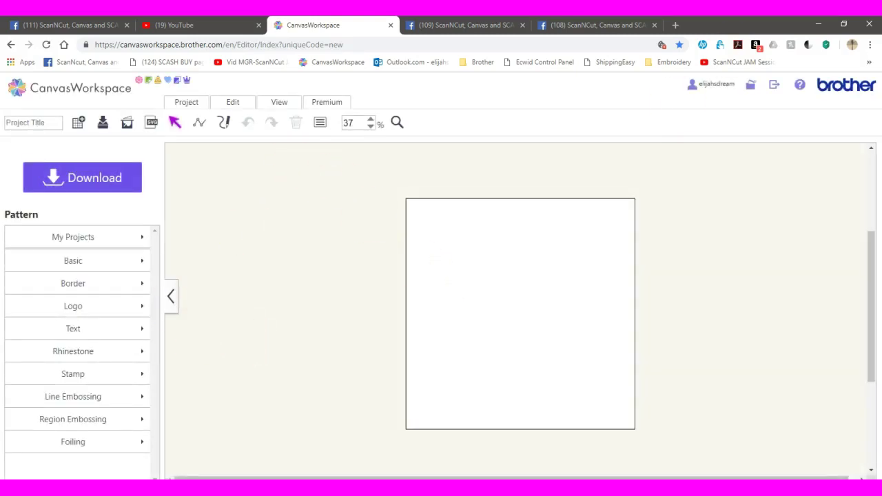
pyautogui.click(818, 24)
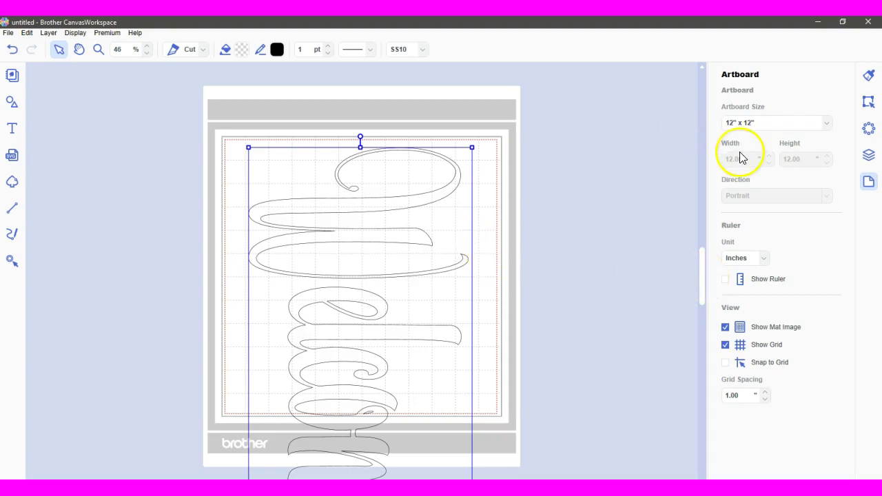
# In the artboard settings, try Rolled Material, Landscape and the 12"x24" mat size
pyautogui.click(870, 185)
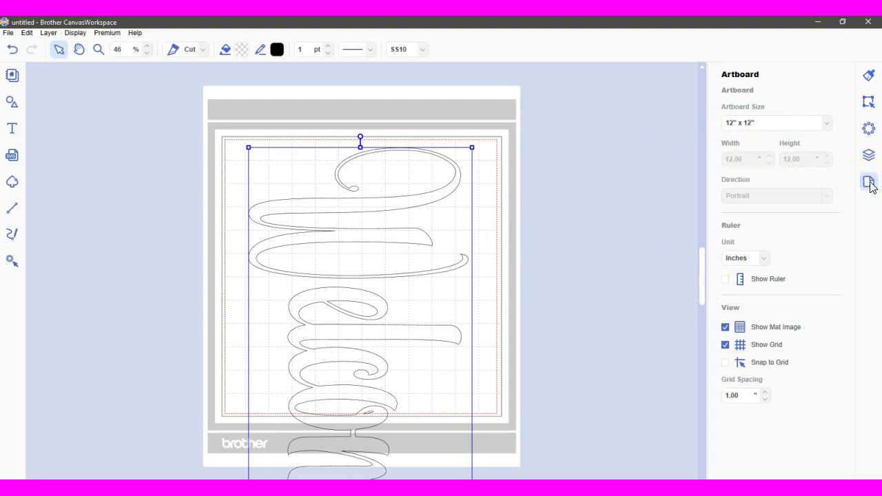
pyautogui.click(827, 123)
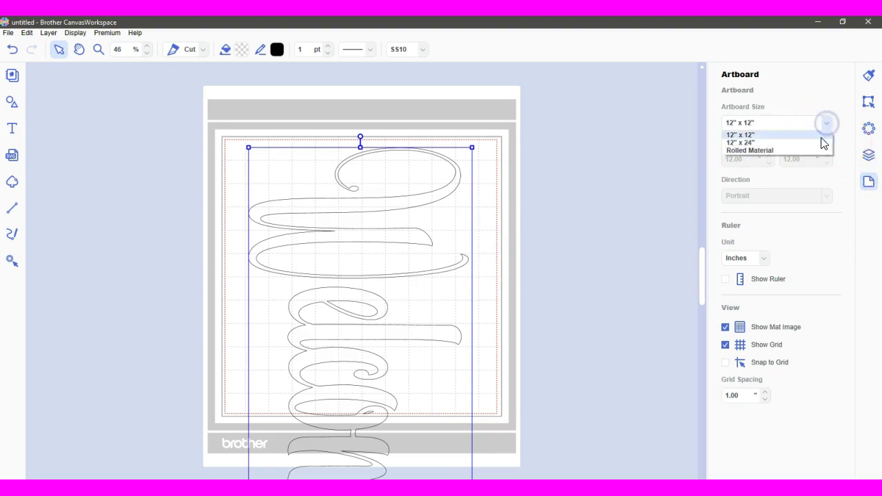
pyautogui.click(815, 149)
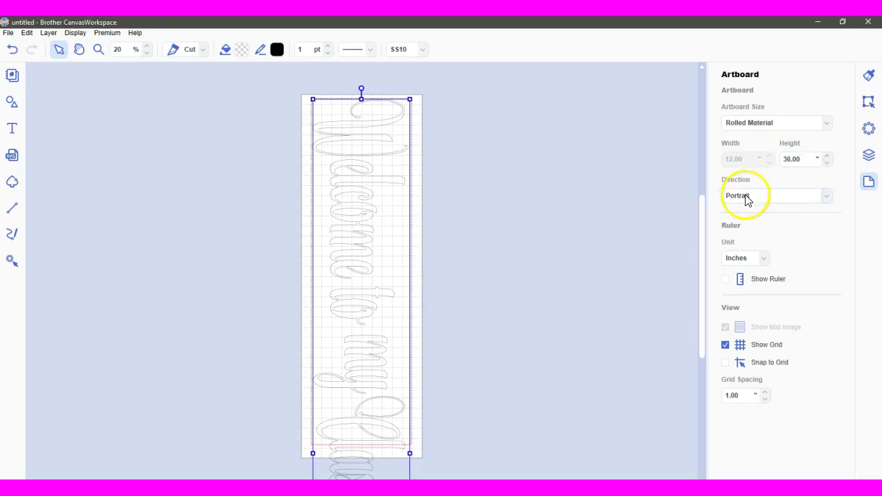
pyautogui.click(829, 197)
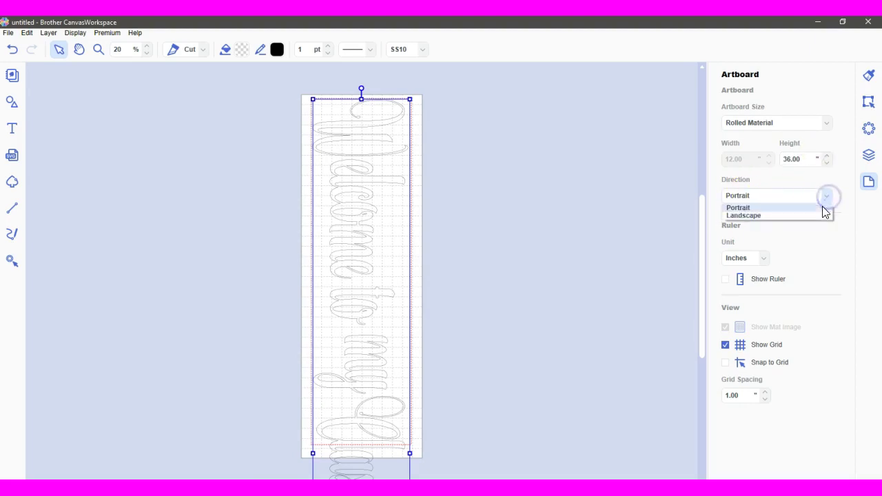
pyautogui.click(826, 216)
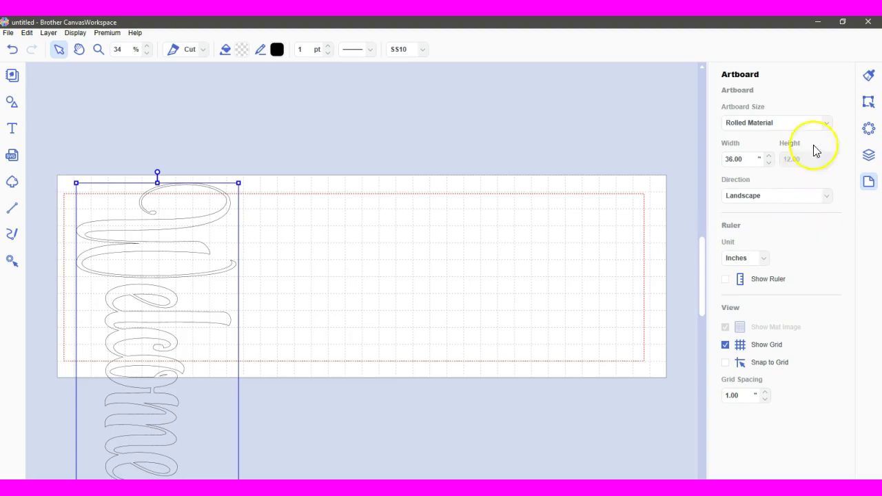
pyautogui.click(826, 128)
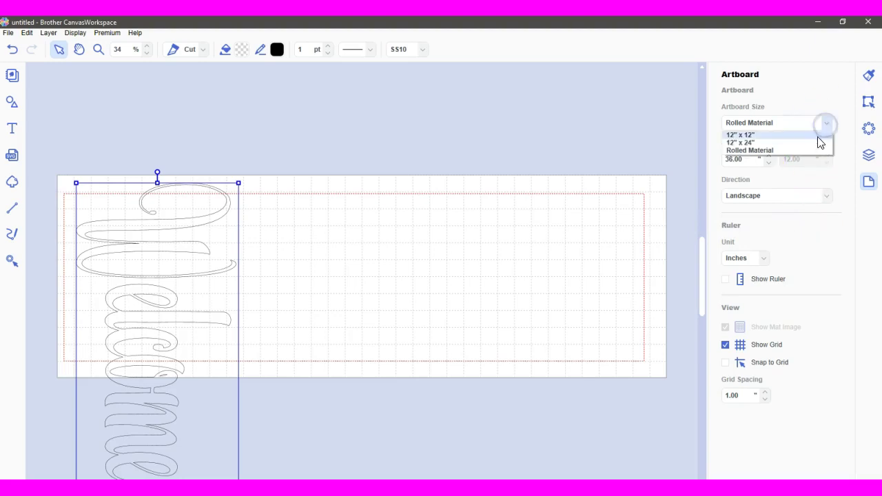
pyautogui.click(819, 143)
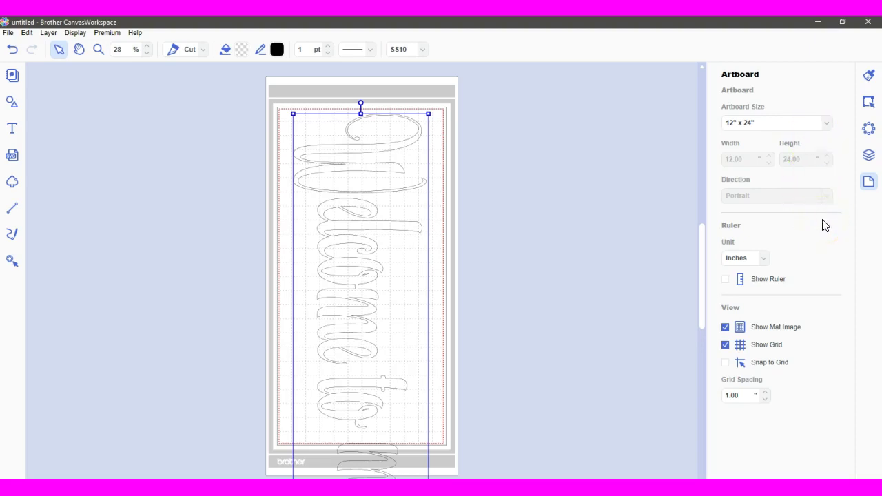
# Switch back to Rolled Material and set the artboard height to 72 inches
pyautogui.click(828, 124)
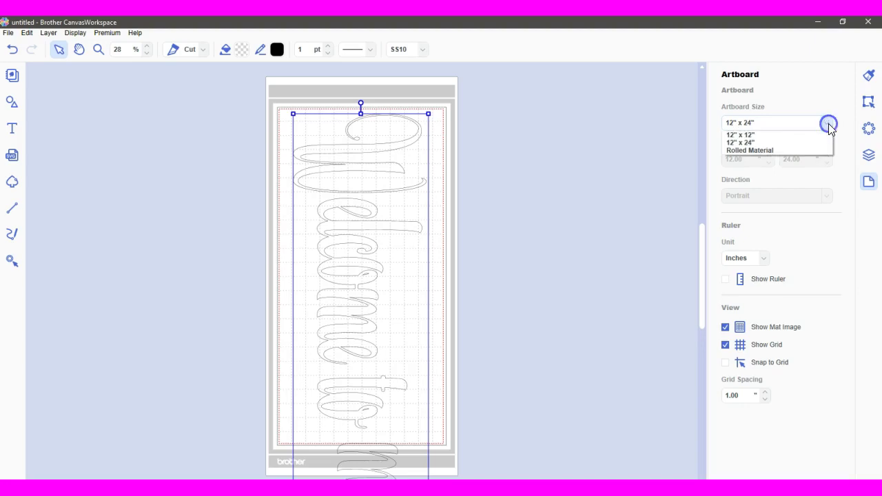
pyautogui.click(821, 149)
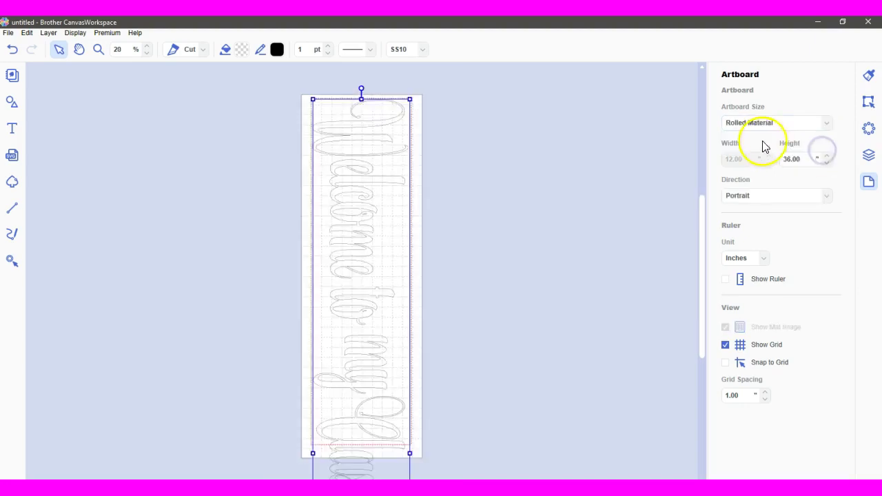
pyautogui.click(792, 160)
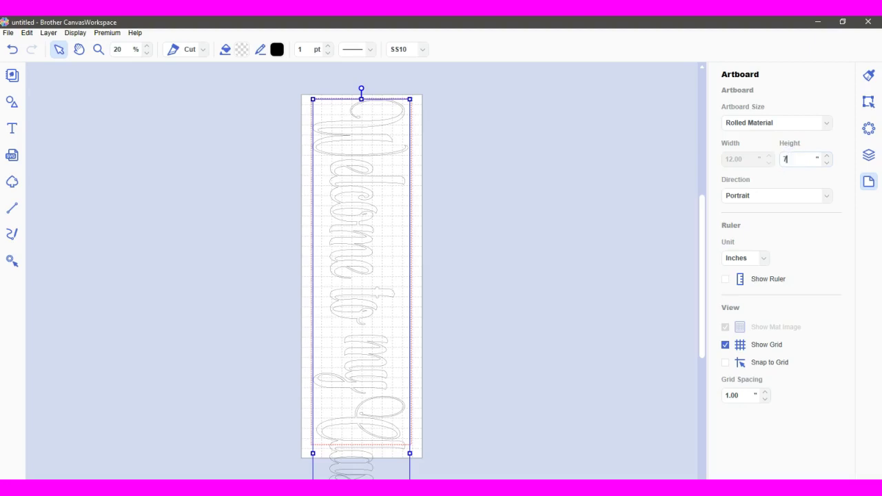
pyautogui.press('Return')
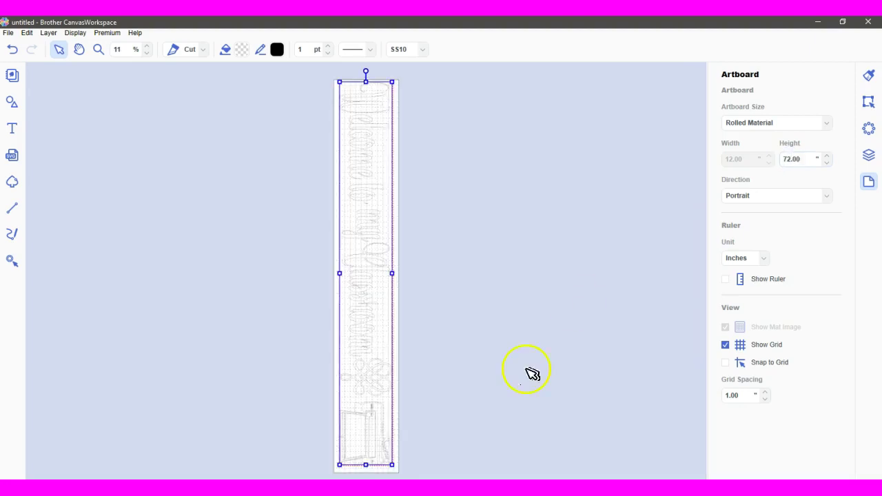
# Select the whole Welcome design and turn the artboard to Landscape, 72" x 12"
pyautogui.click(359, 385)
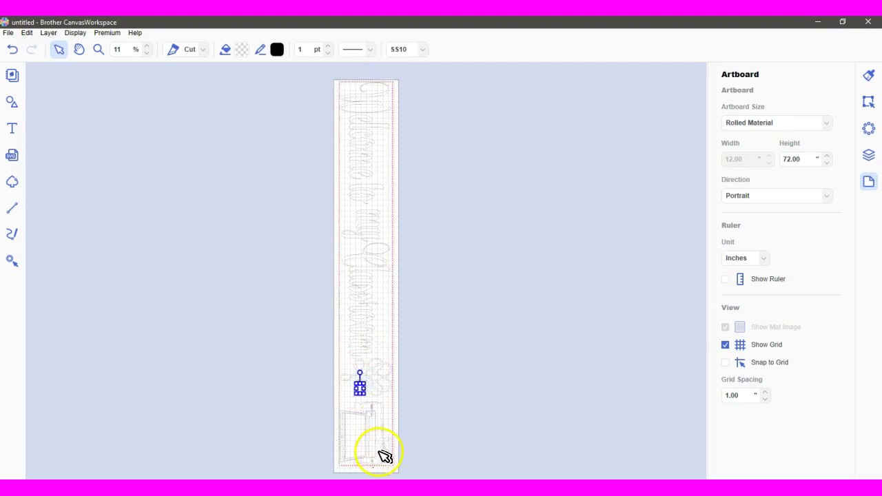
pyautogui.click(422, 373)
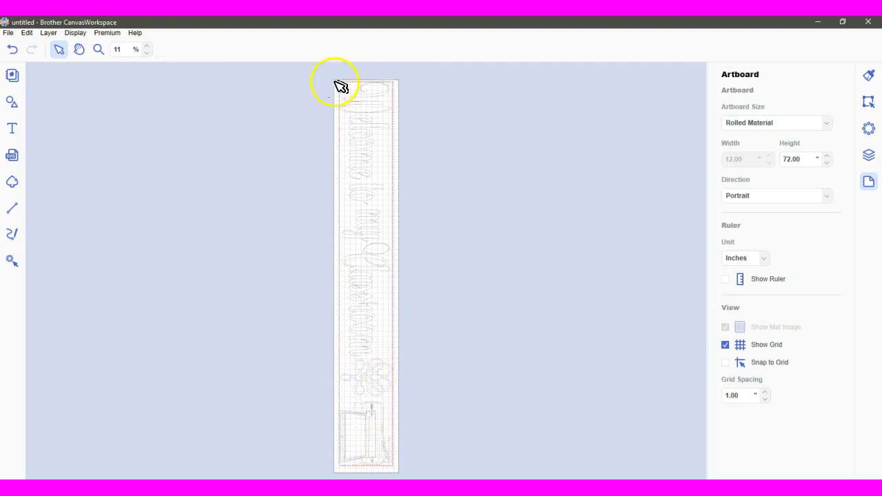
pyautogui.moveTo(339, 83); pyautogui.dragTo(364, 149)
pyautogui.click(780, 195)
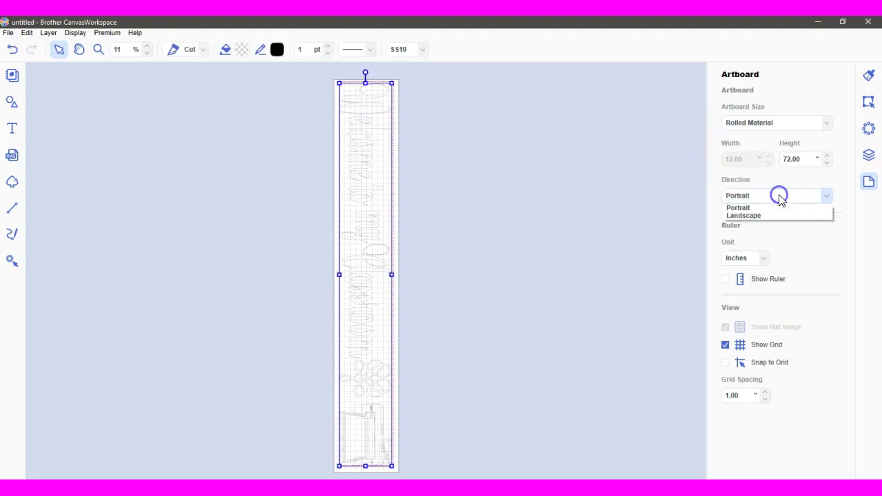
pyautogui.click(773, 217)
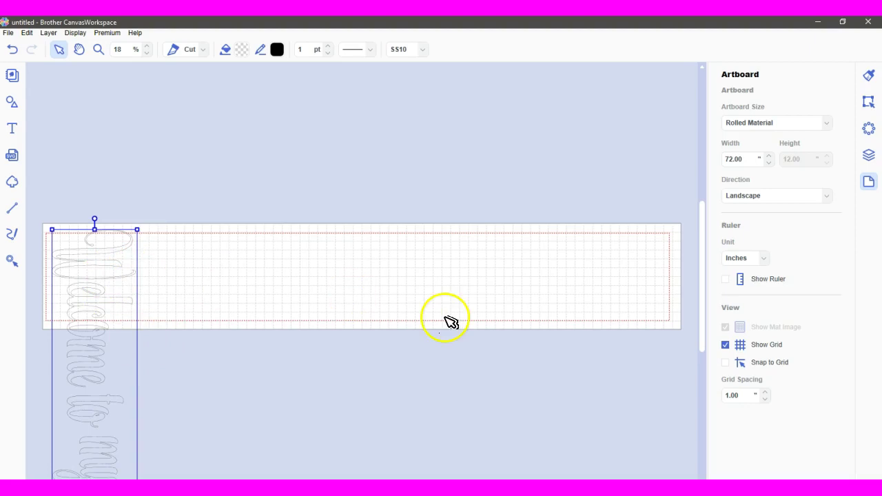
# Rotate the banner design to -90° in the Transform angle field
pyautogui.click(869, 102)
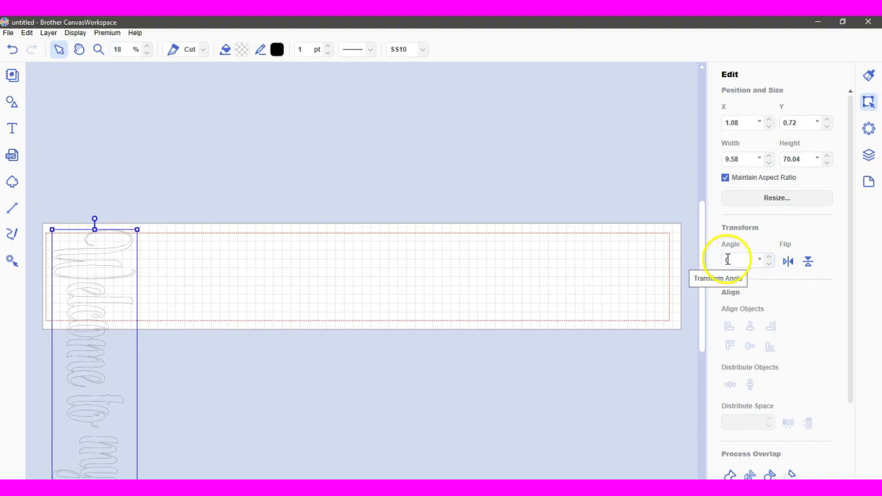
pyautogui.click(728, 259)
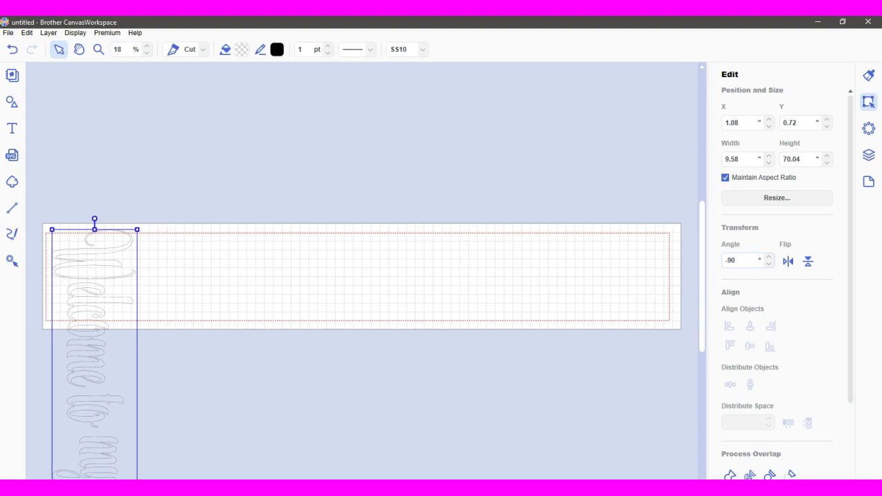
pyautogui.click(728, 261)
# Drag the now-horizontal banner up onto the landscape artboard
pyautogui.click(706, 269)
pyautogui.moveTo(704, 269); pyautogui.dragTo(701, 333)
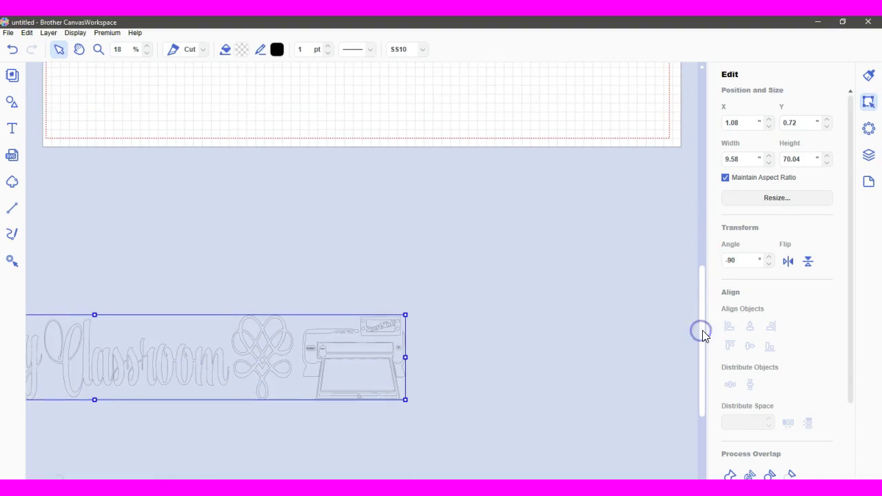
pyautogui.click(305, 354)
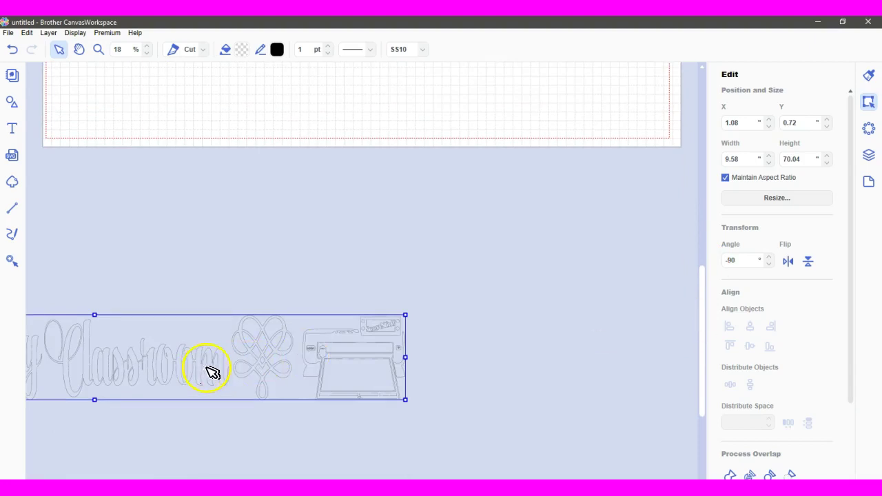
pyautogui.moveTo(209, 364); pyautogui.dragTo(473, 102)
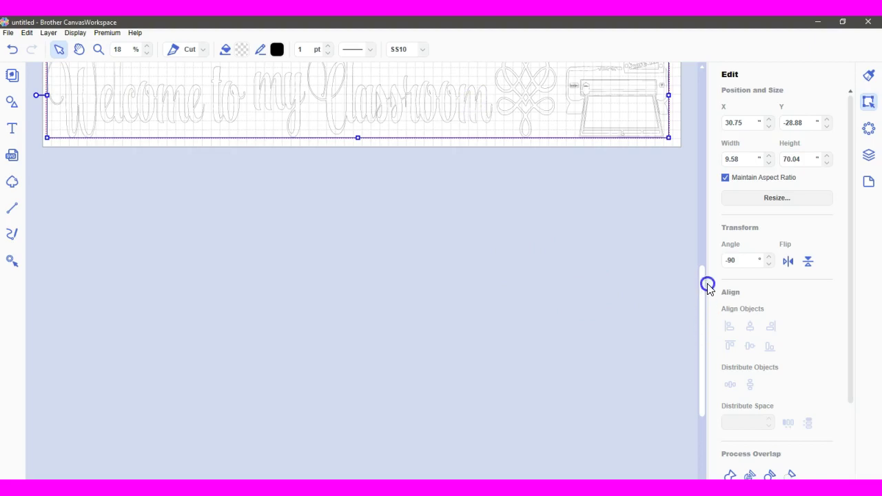
pyautogui.moveTo(708, 274); pyautogui.dragTo(705, 252)
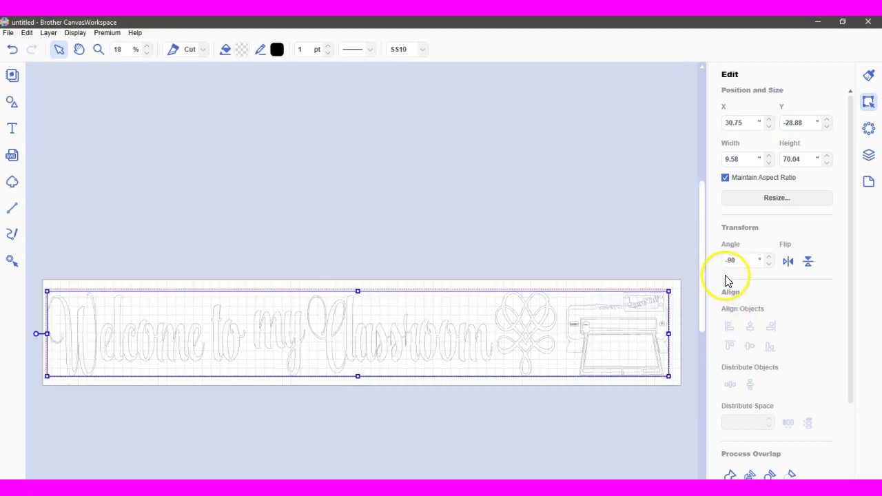
pyautogui.doubleClick(730, 261)
pyautogui.press('BackSpace')
pyautogui.write('90')
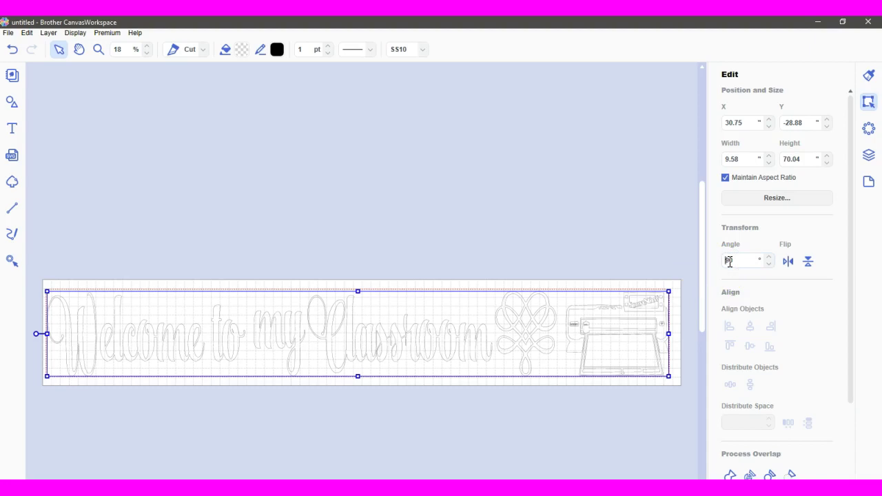
pyautogui.press('Return')
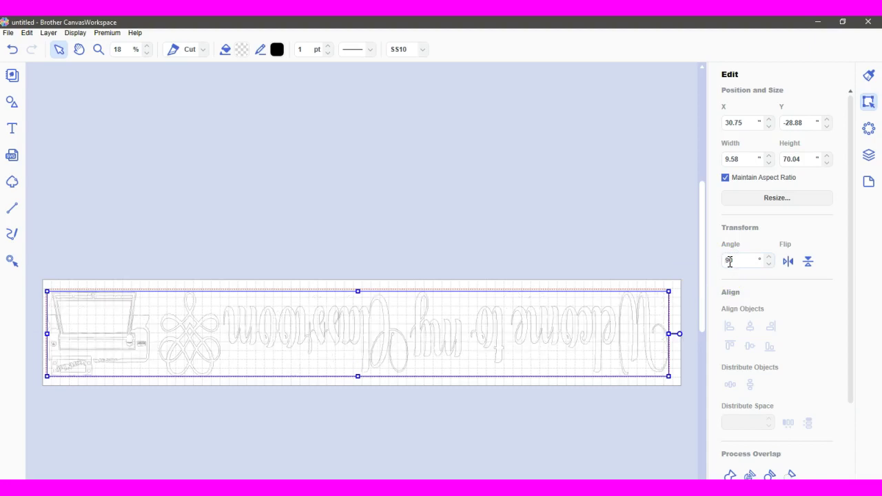
pyautogui.click(728, 260)
pyautogui.write('-')
pyautogui.press('Return')
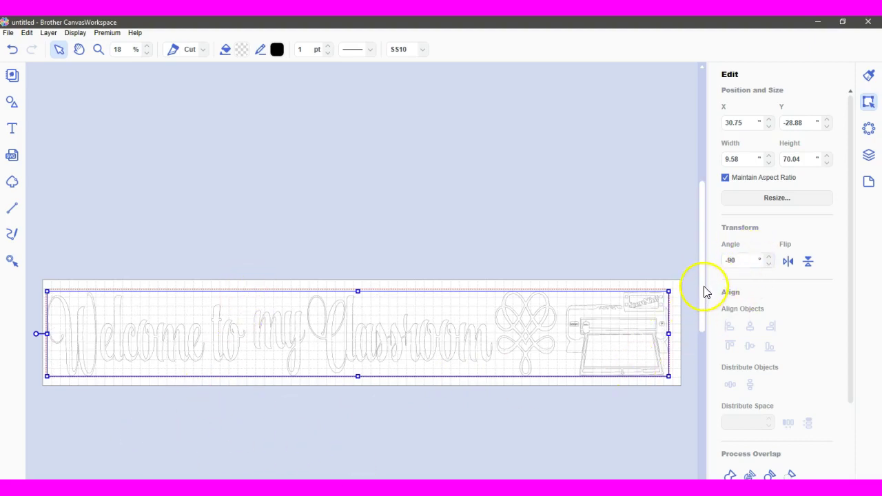
pyautogui.moveTo(705, 289); pyautogui.dragTo(697, 335)
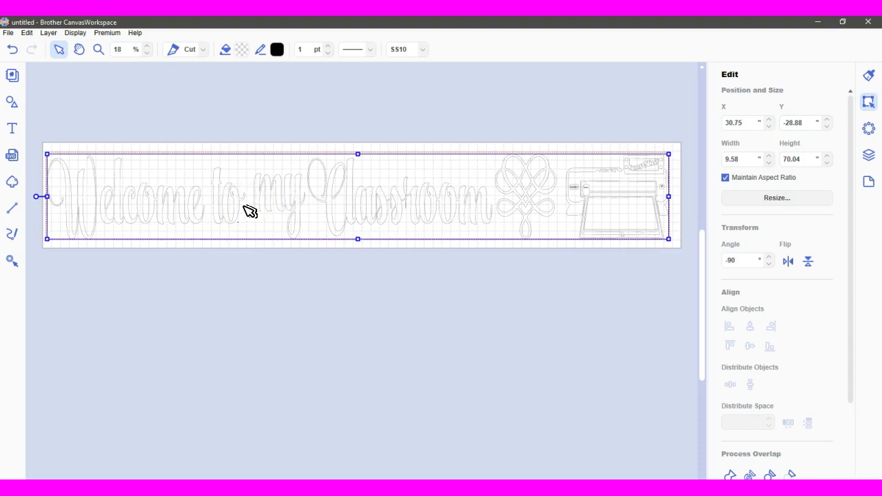
# Nudge and reselect the whole 70.04" x 9.58" banner, then show the artboard Direction options
pyautogui.press('Down')
pyautogui.press('Down')
pyautogui.click(329, 202)
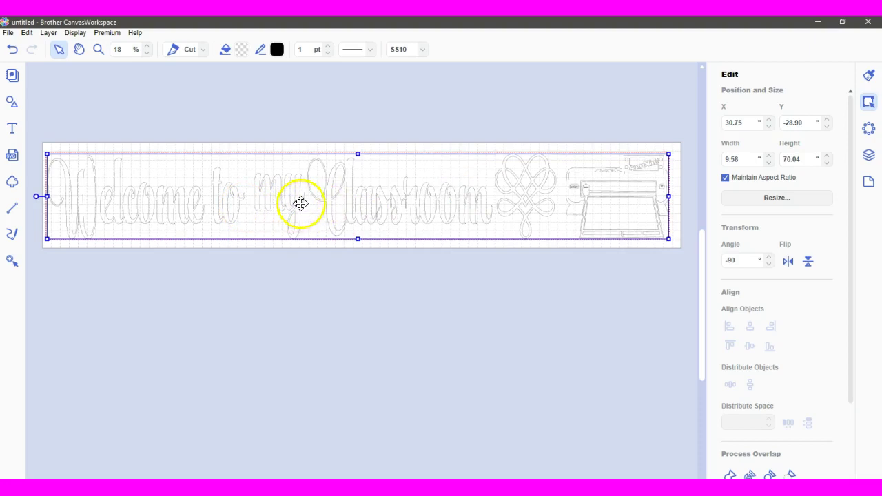
pyautogui.click(299, 202)
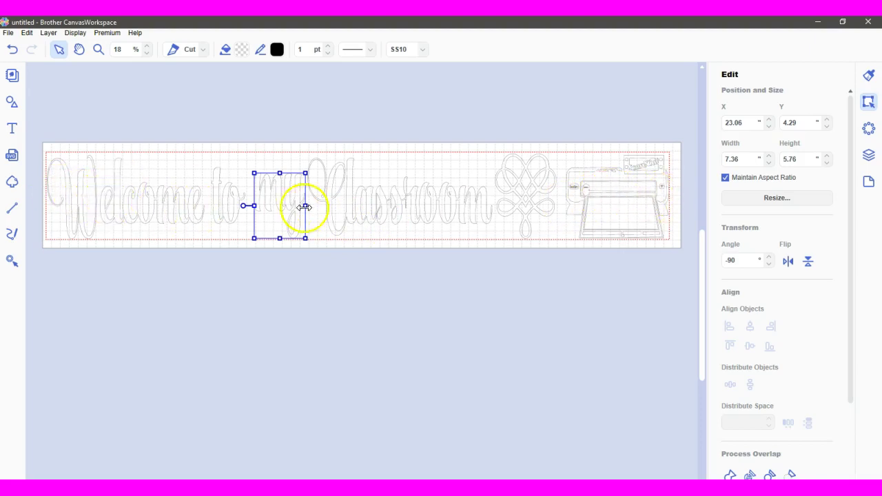
pyautogui.click(343, 259)
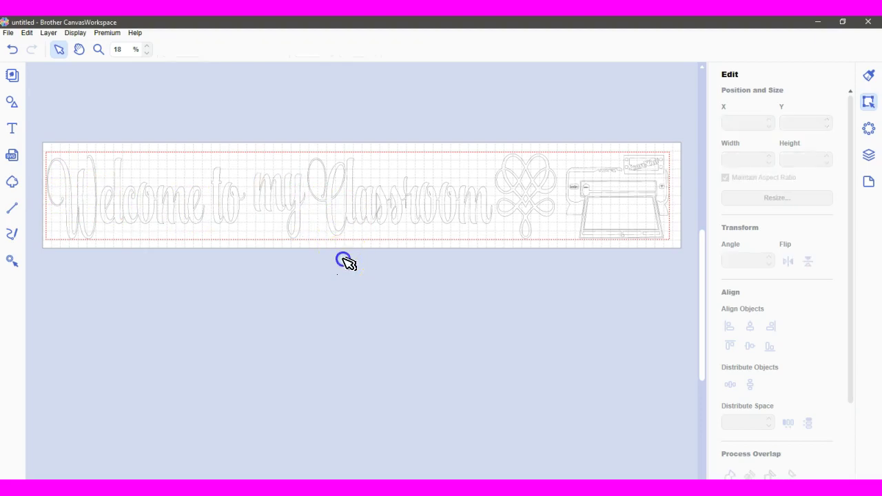
pyautogui.click(349, 204)
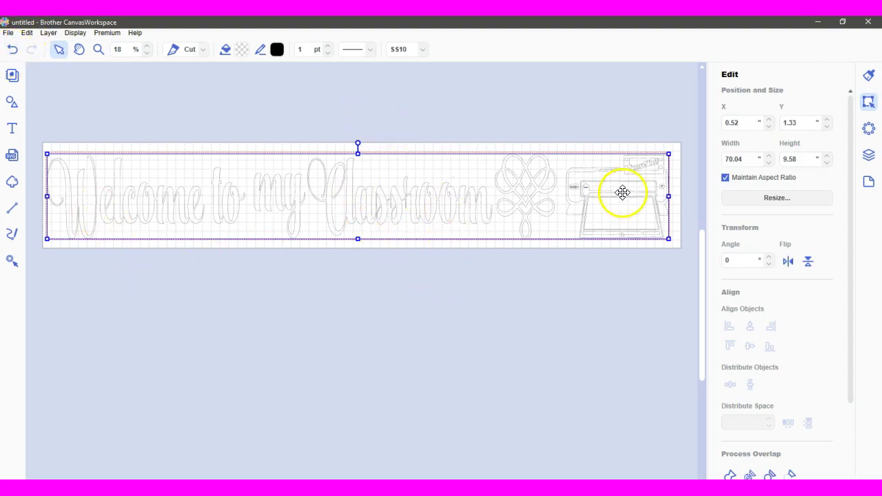
pyautogui.click(868, 182)
pyautogui.click(804, 198)
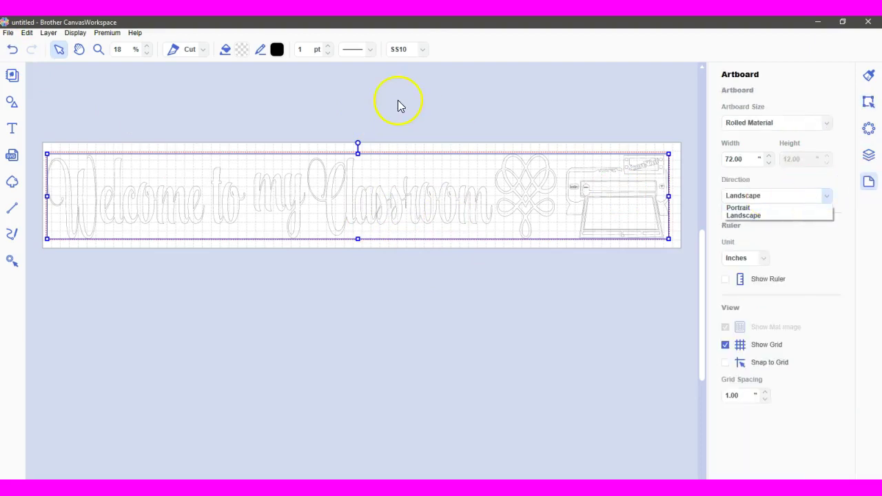
# Transfer the banner as an FCM file via the Internet, accepting the warning and confirmation
pyautogui.click(8, 35)
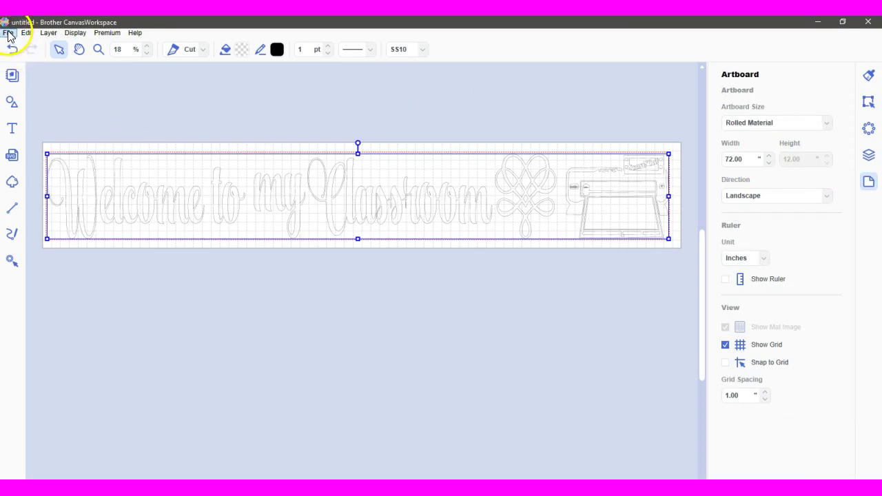
pyautogui.click(8, 34)
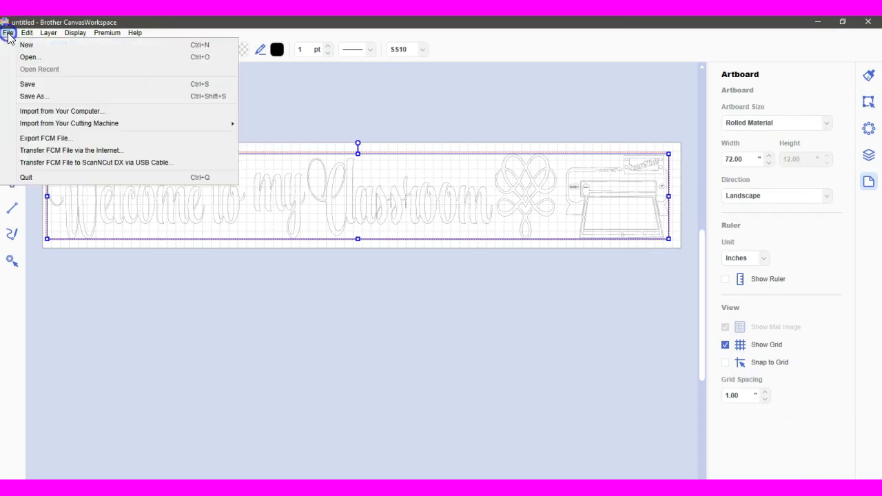
pyautogui.click(40, 150)
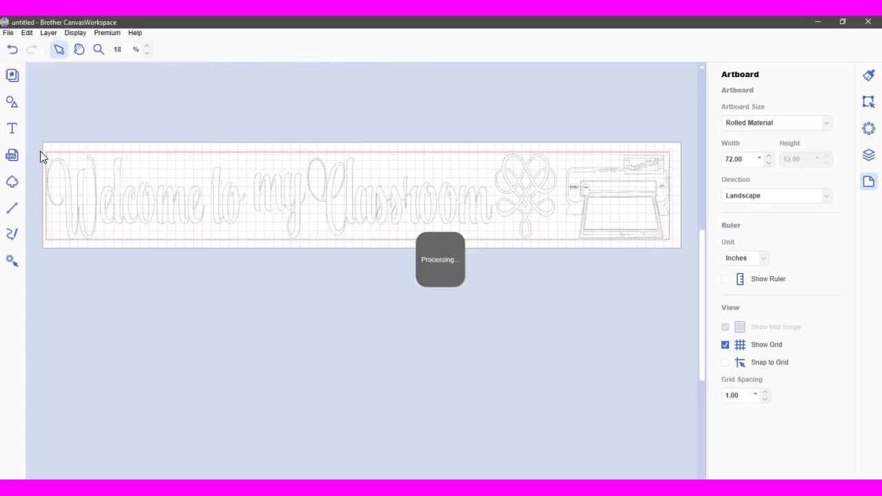
pyautogui.click(529, 289)
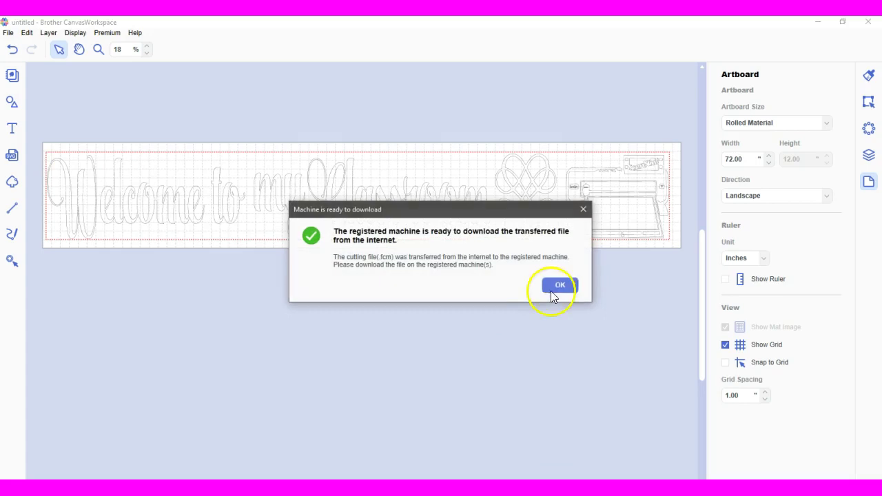
pyautogui.click(555, 285)
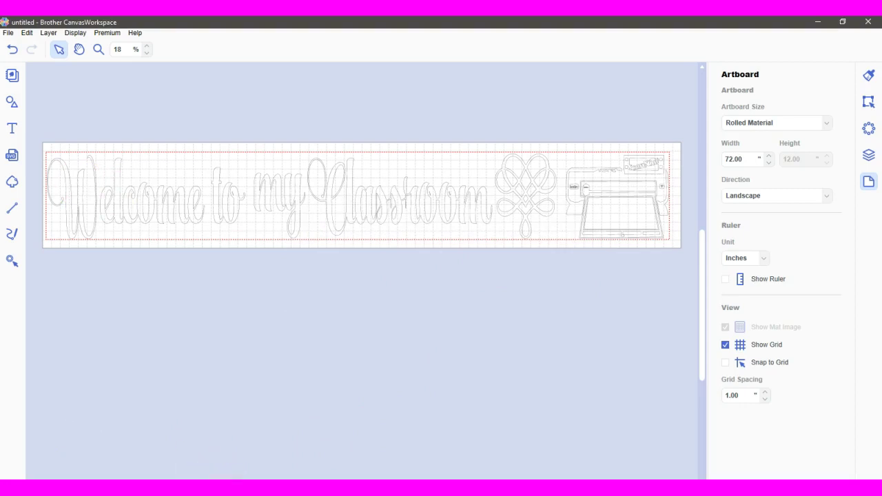
pyautogui.hotkey('ctrl', 'z')
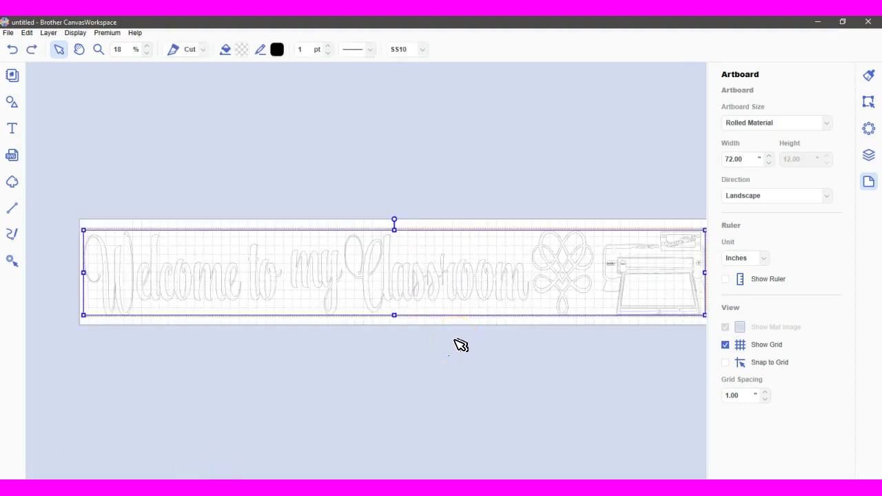